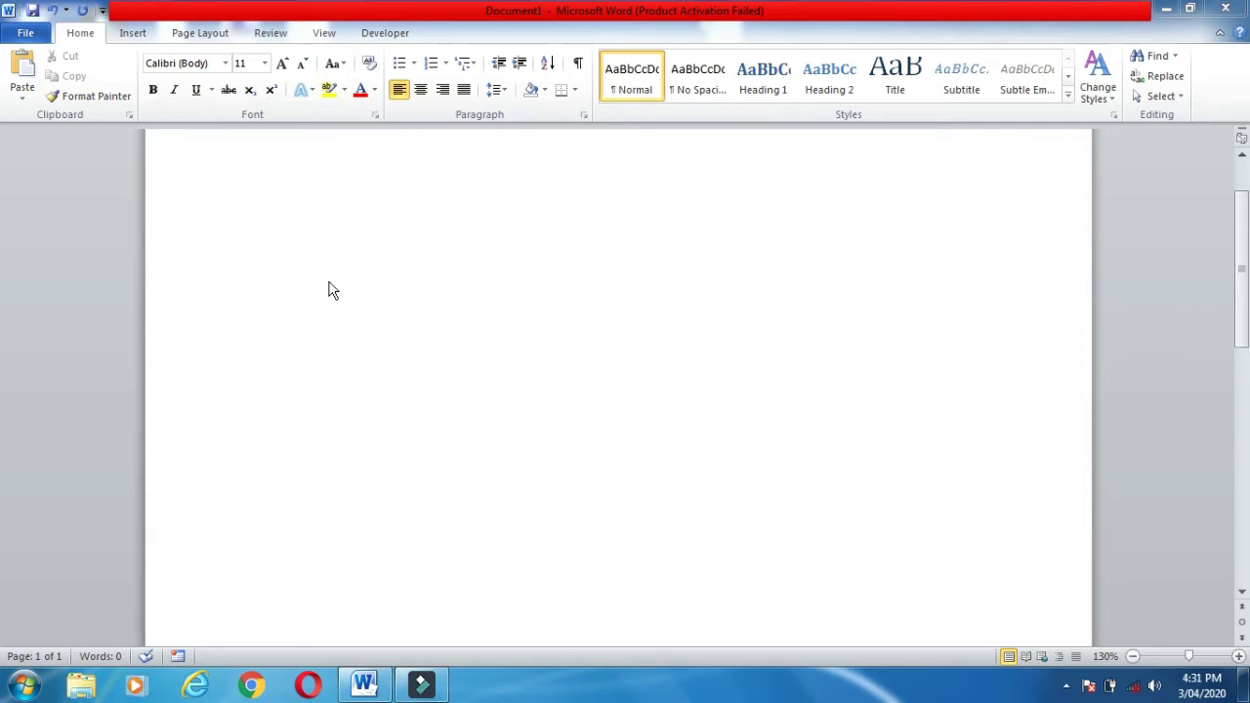
Turn on View Gridlines from the Page Layout Align menu so the page looks like graph paper.
left_click(185, 35)
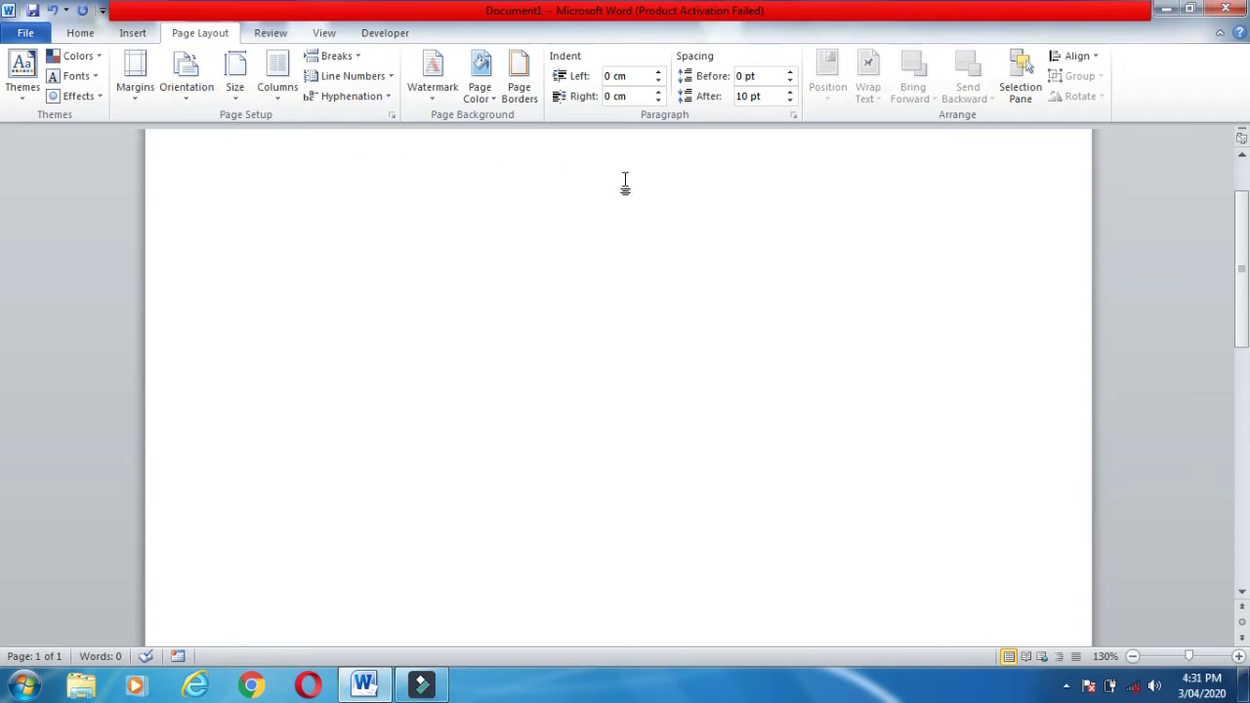
left_click(1095, 58)
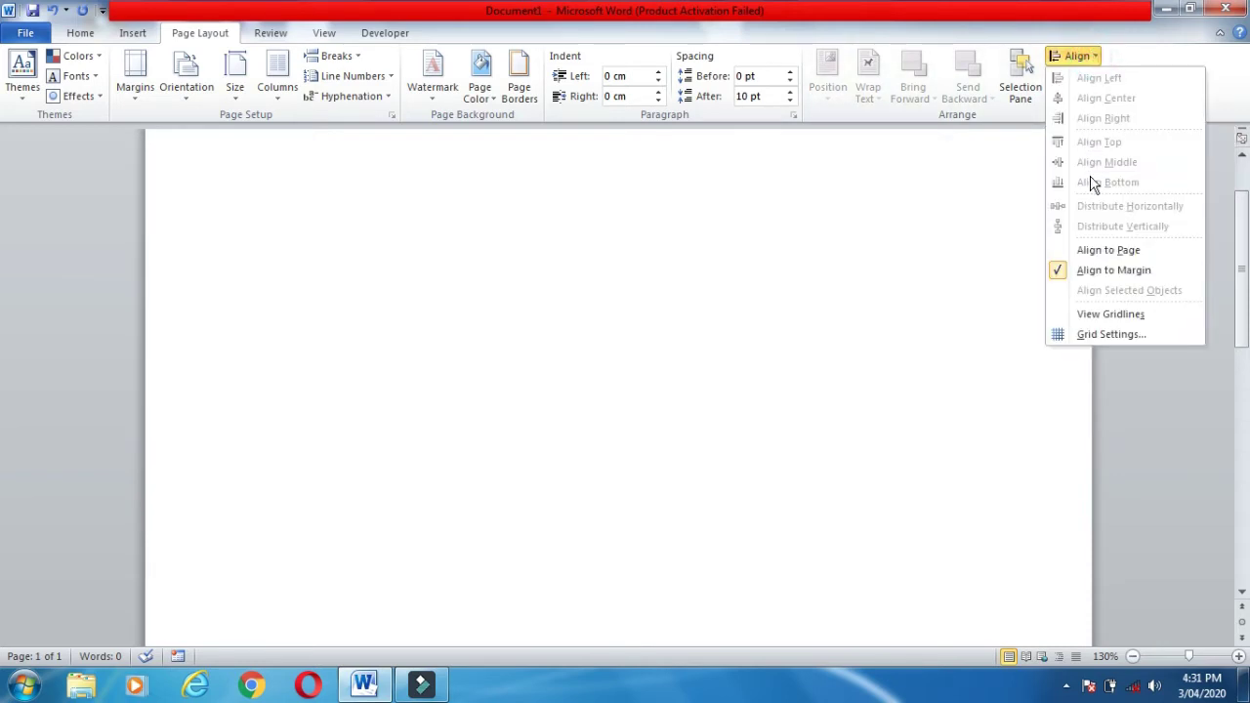
left_click(1102, 315)
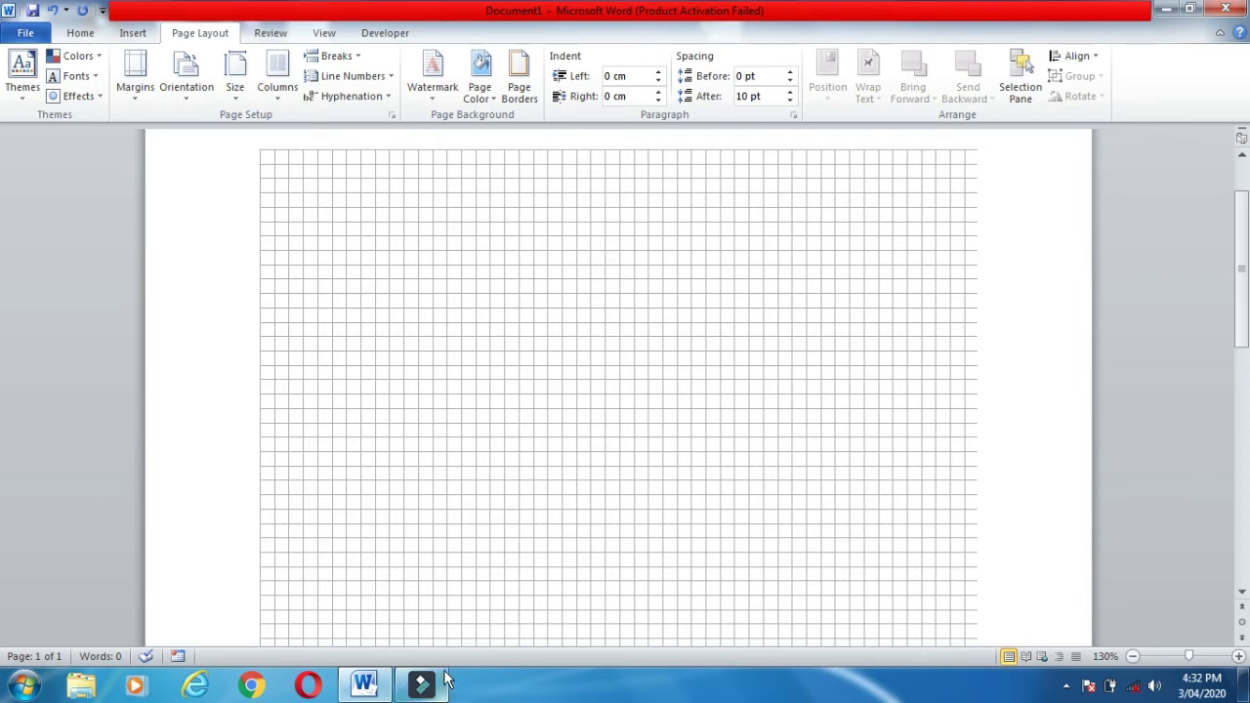
mouse_move(421, 684)
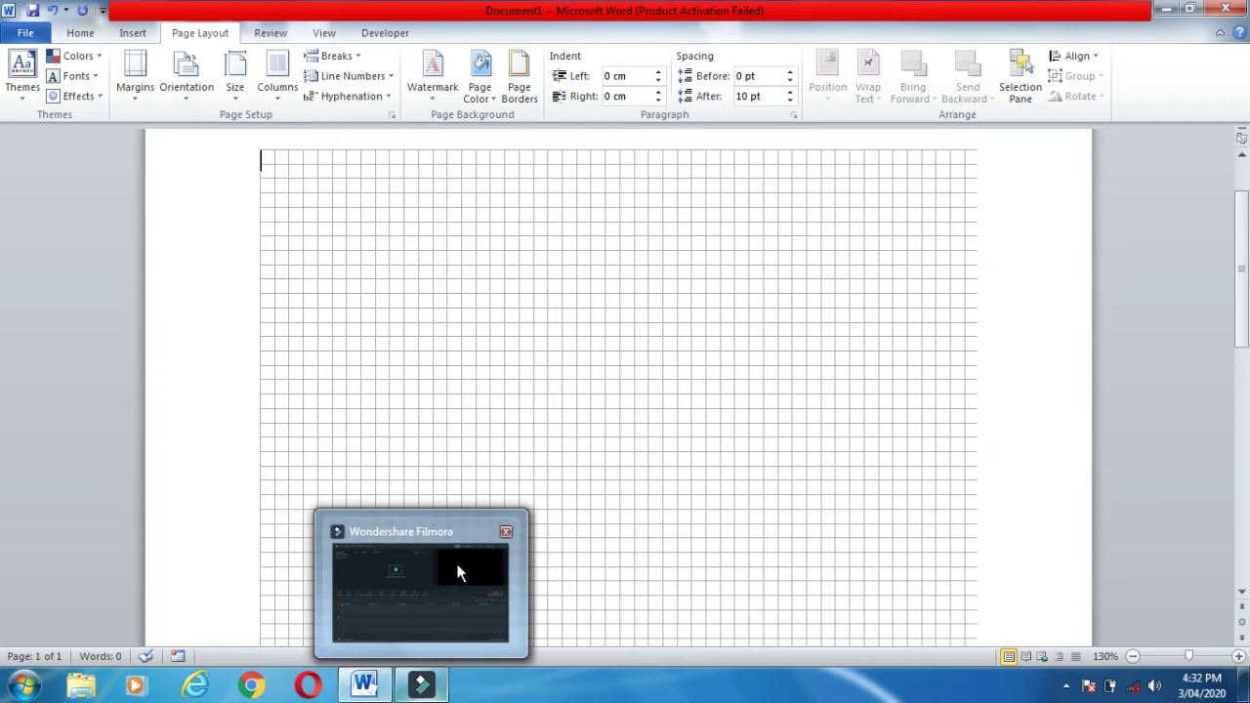
Draw an upward vertical arrow as the Y axis and set its outline weight to 2¼ pt.
left_click(133, 33)
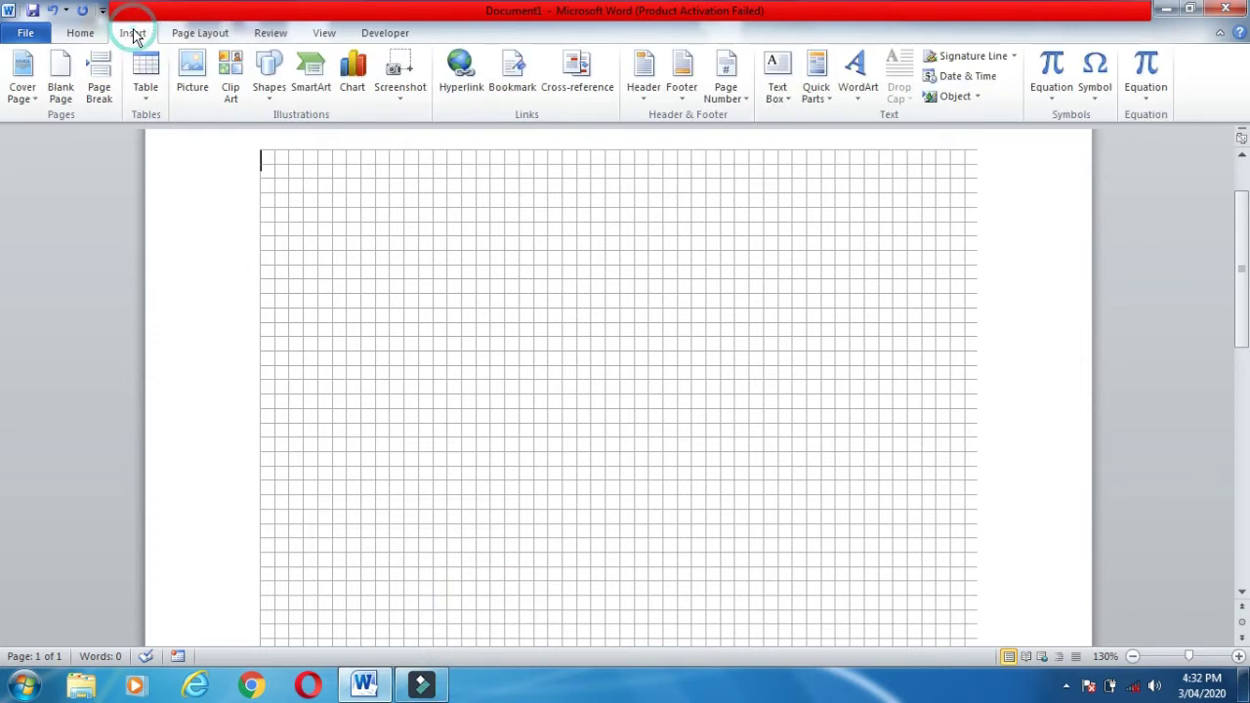
left_click(270, 97)
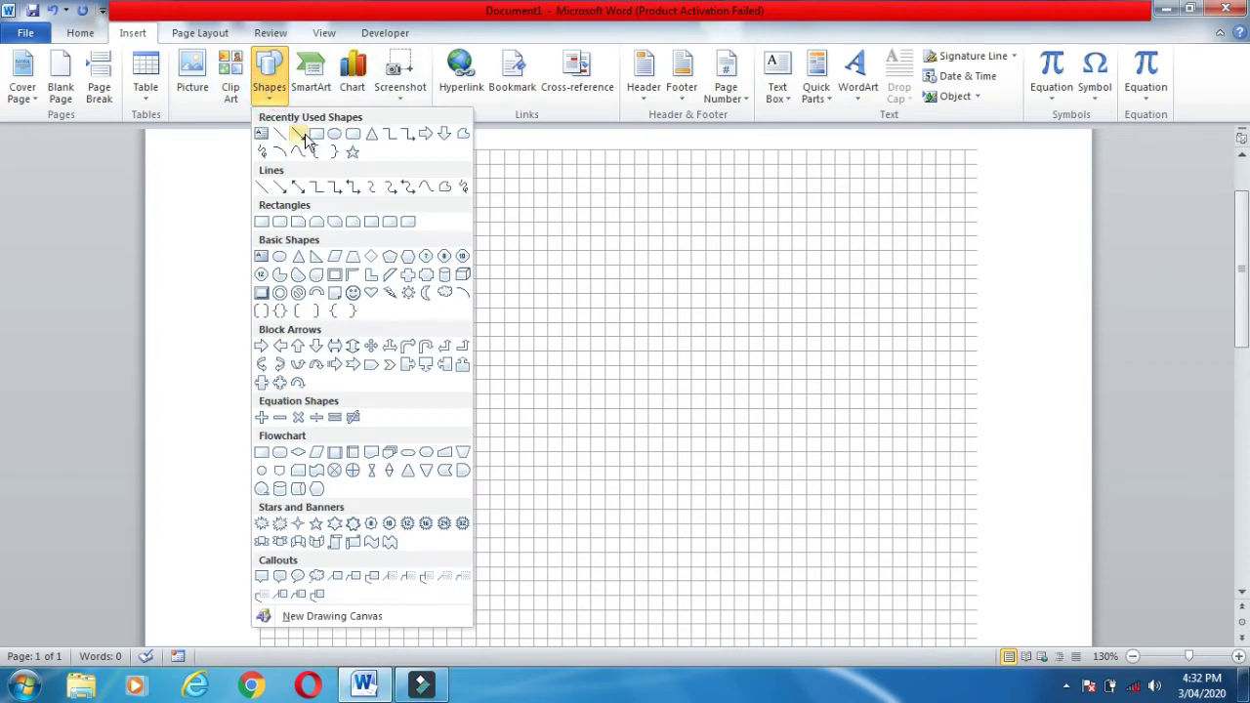
left_click(297, 134)
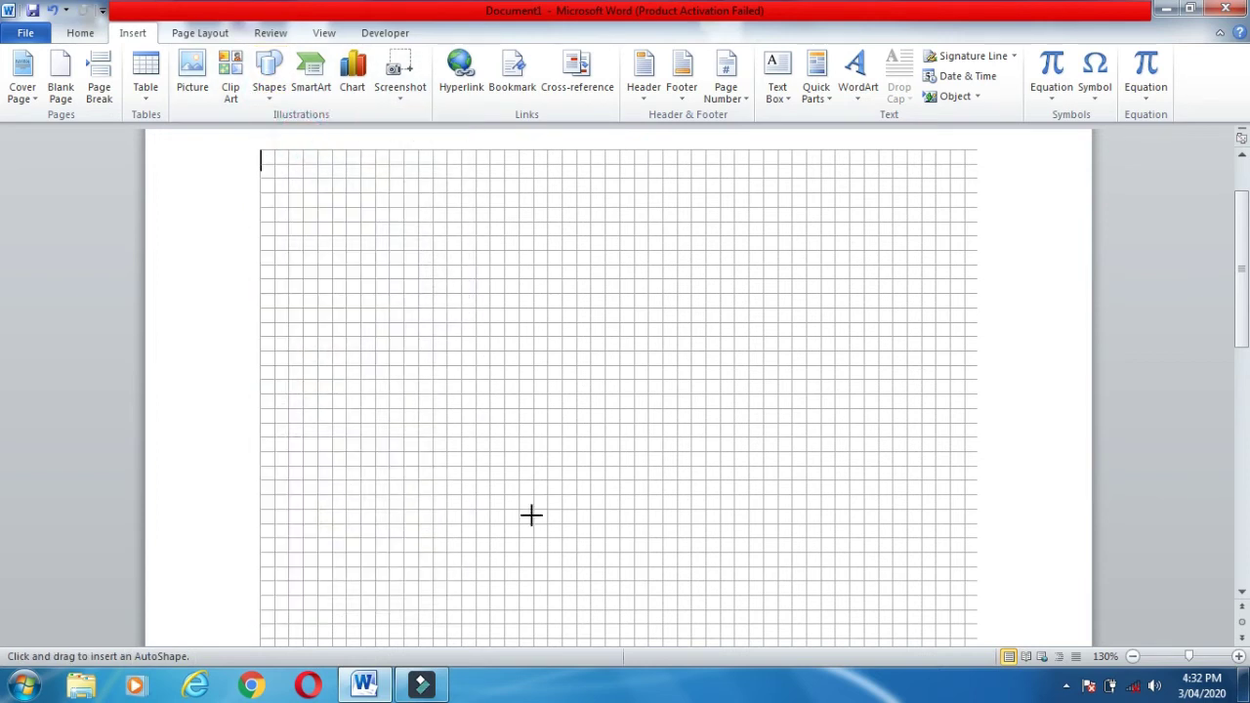
left_click_drag(518, 516, 519, 166)
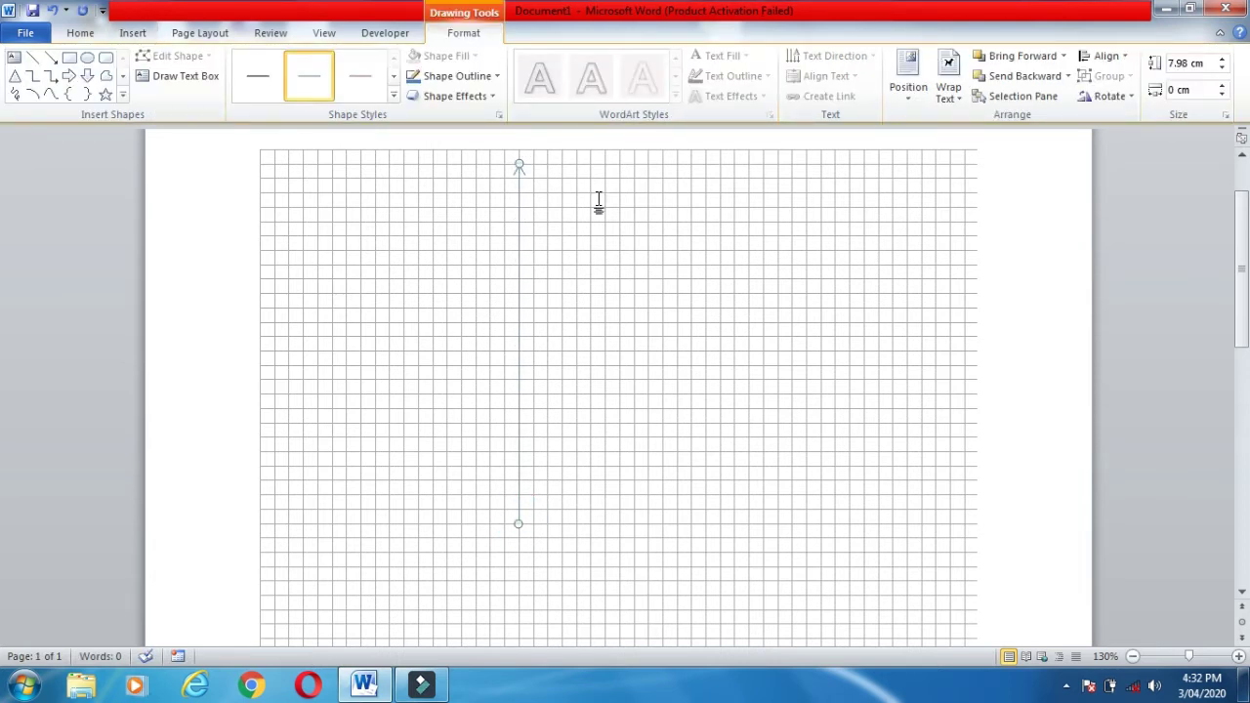
left_click(455, 78)
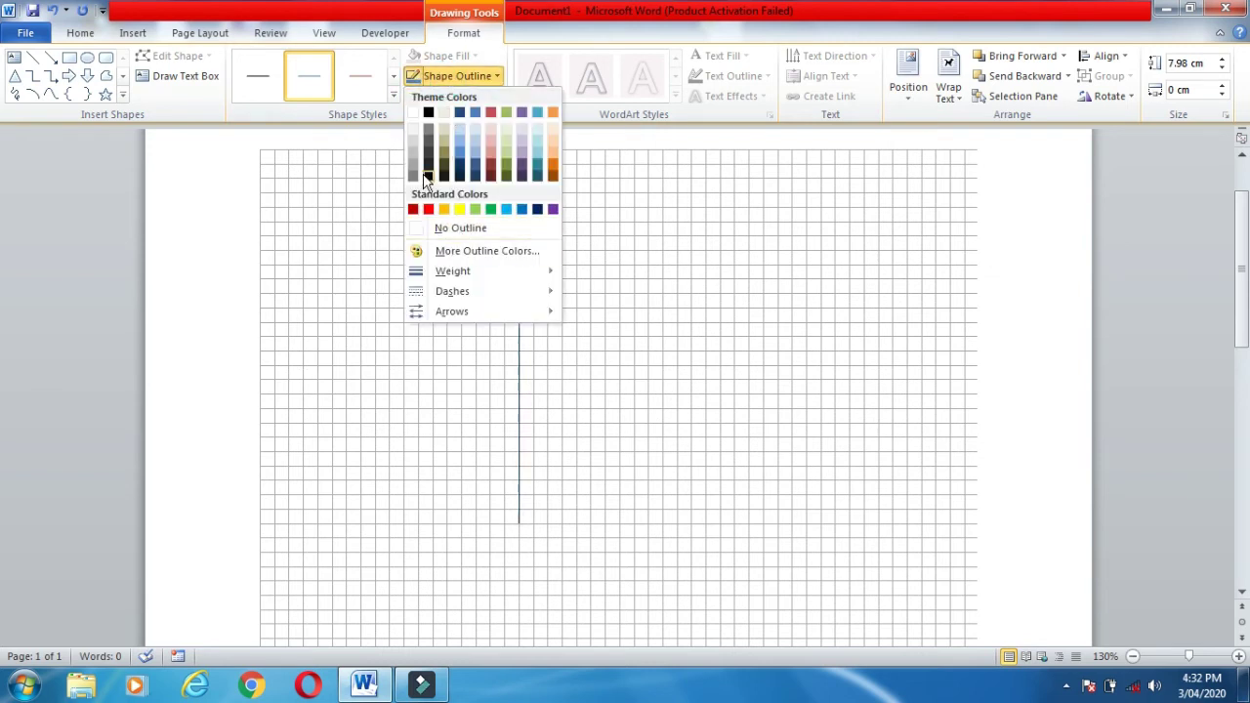
mouse_move(452, 271)
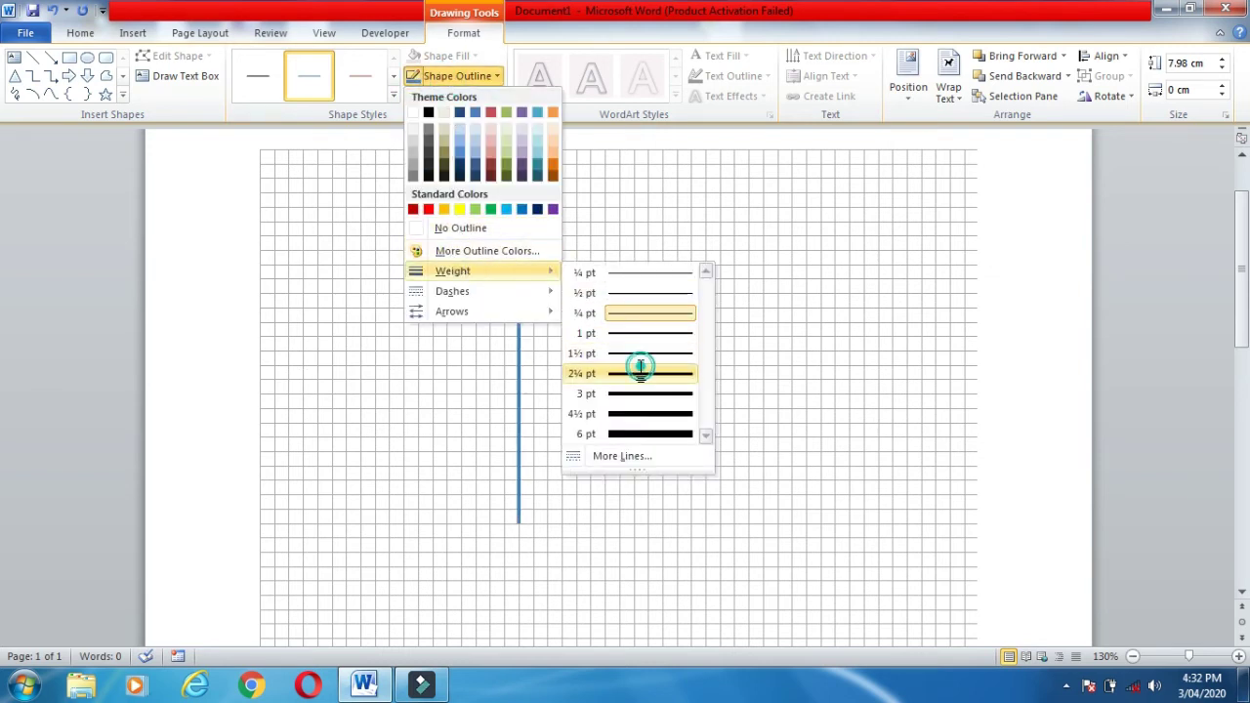
left_click(640, 372)
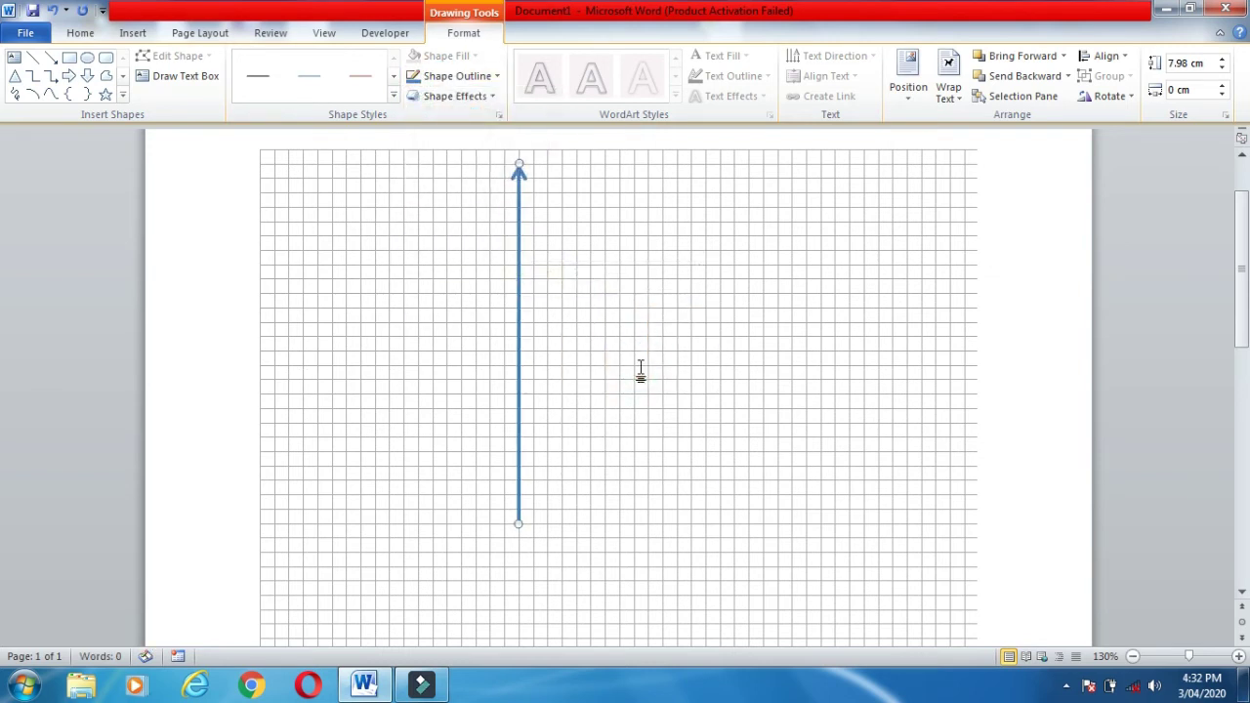
left_click(50, 57)
Draw a rightward horizontal arrow across the Y axis and thicken it to 2¼ pt.
mouse_move(405, 365)
left_mouse_down()
mouse_move(736, 354)
mouse_move(848, 365)
left_mouse_up()
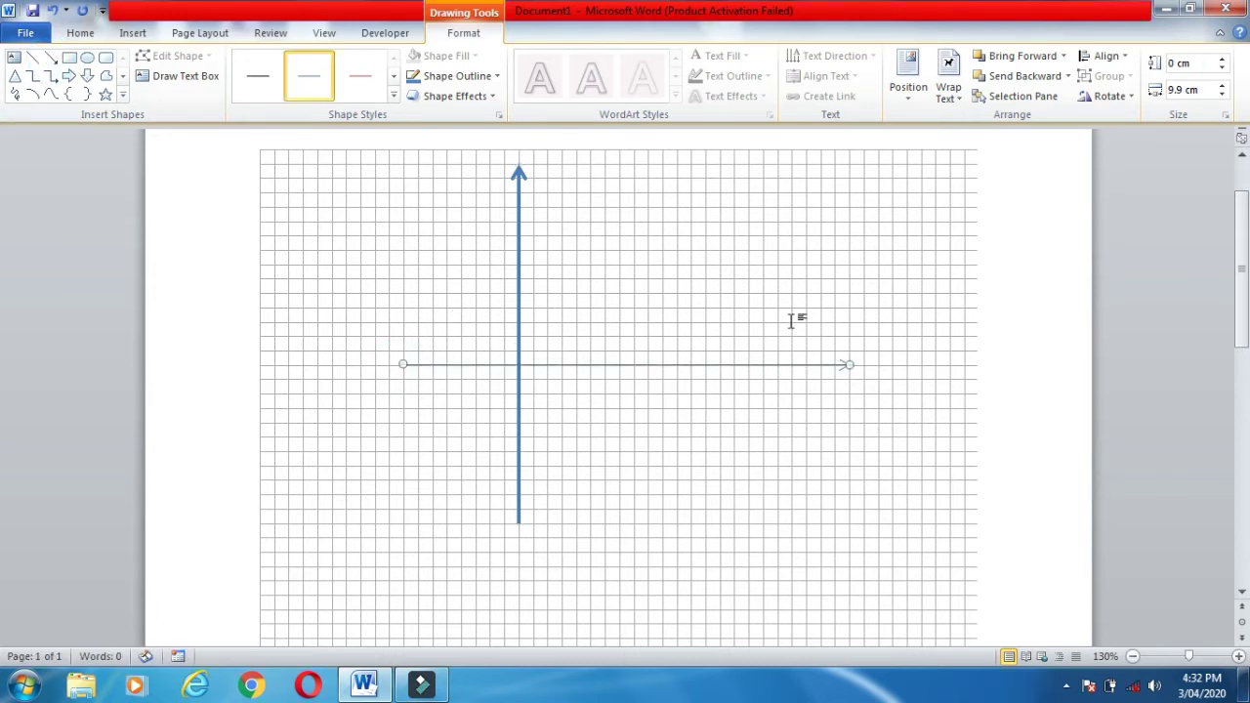
left_click(436, 77)
mouse_move(452, 272)
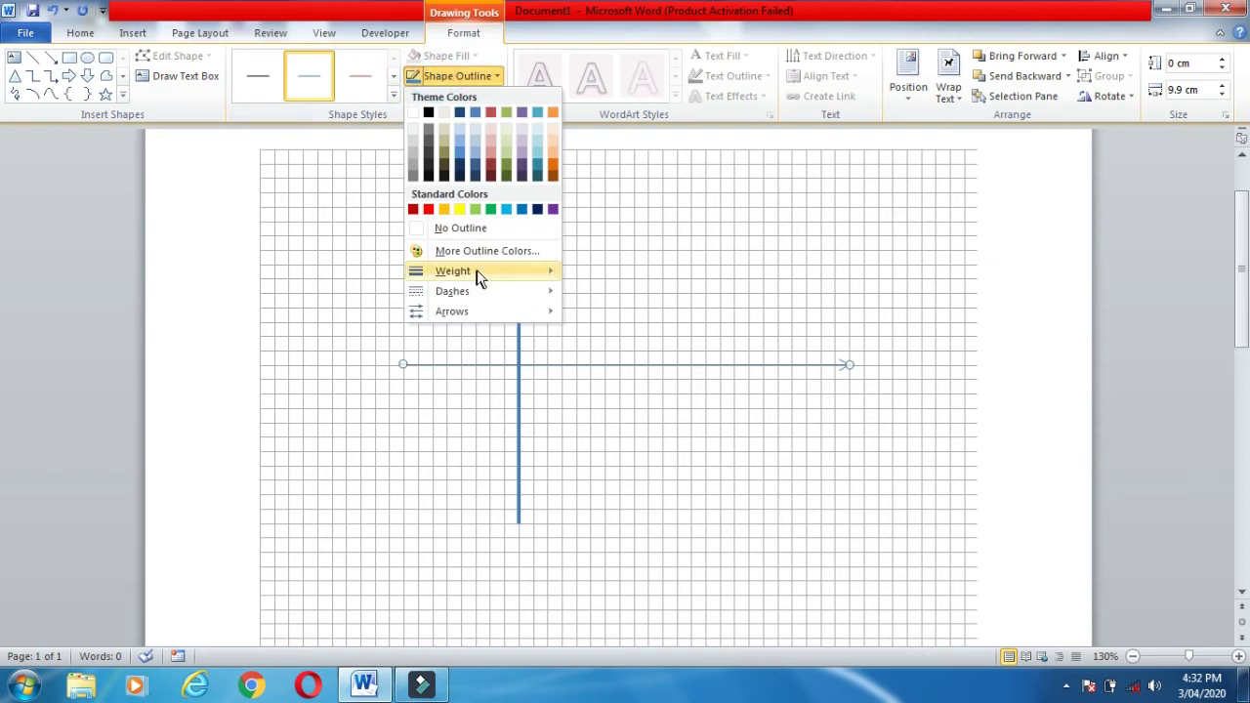
left_click(663, 374)
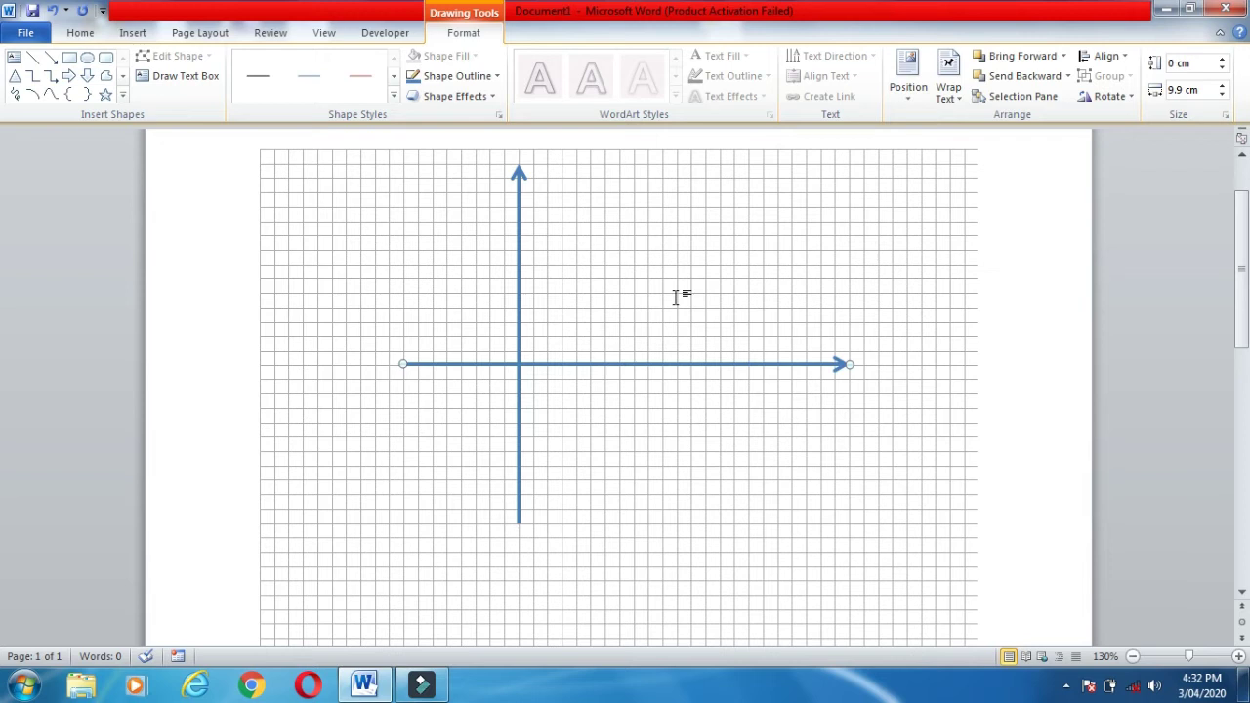
Draw a freeform exponential curve rising from the origin, then add a blank line above the graph.
left_click(50, 93)
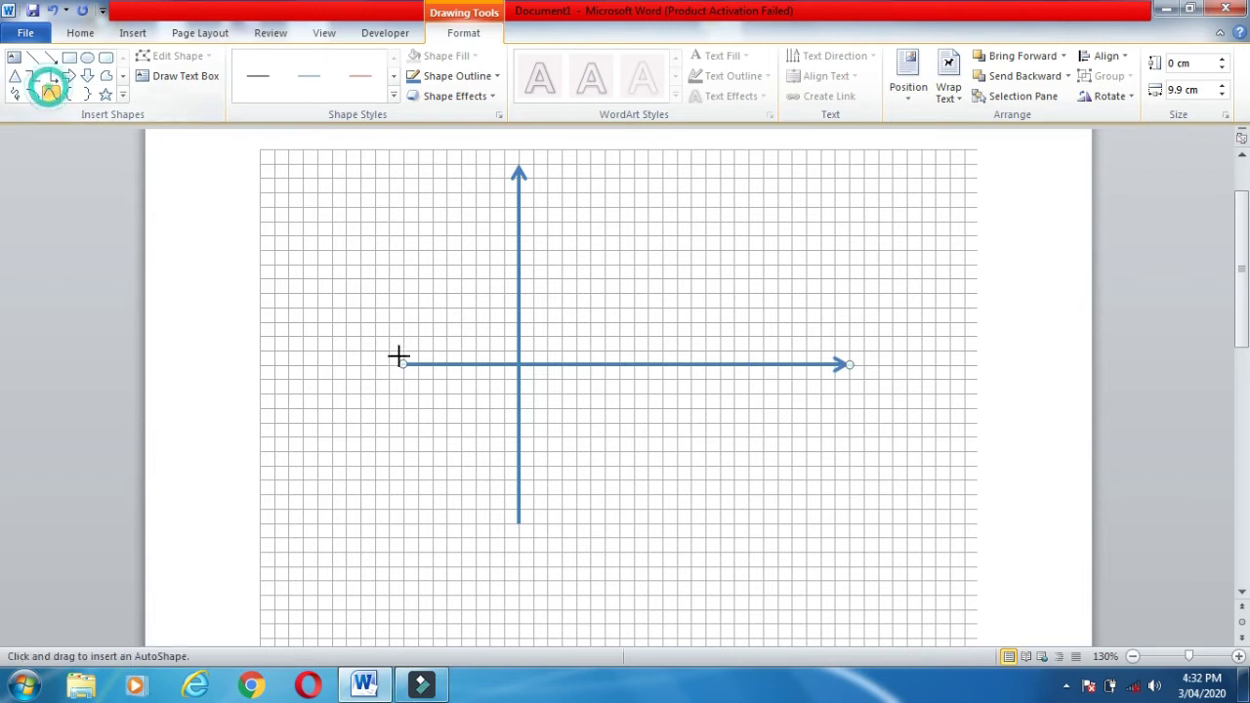
left_click(518, 363)
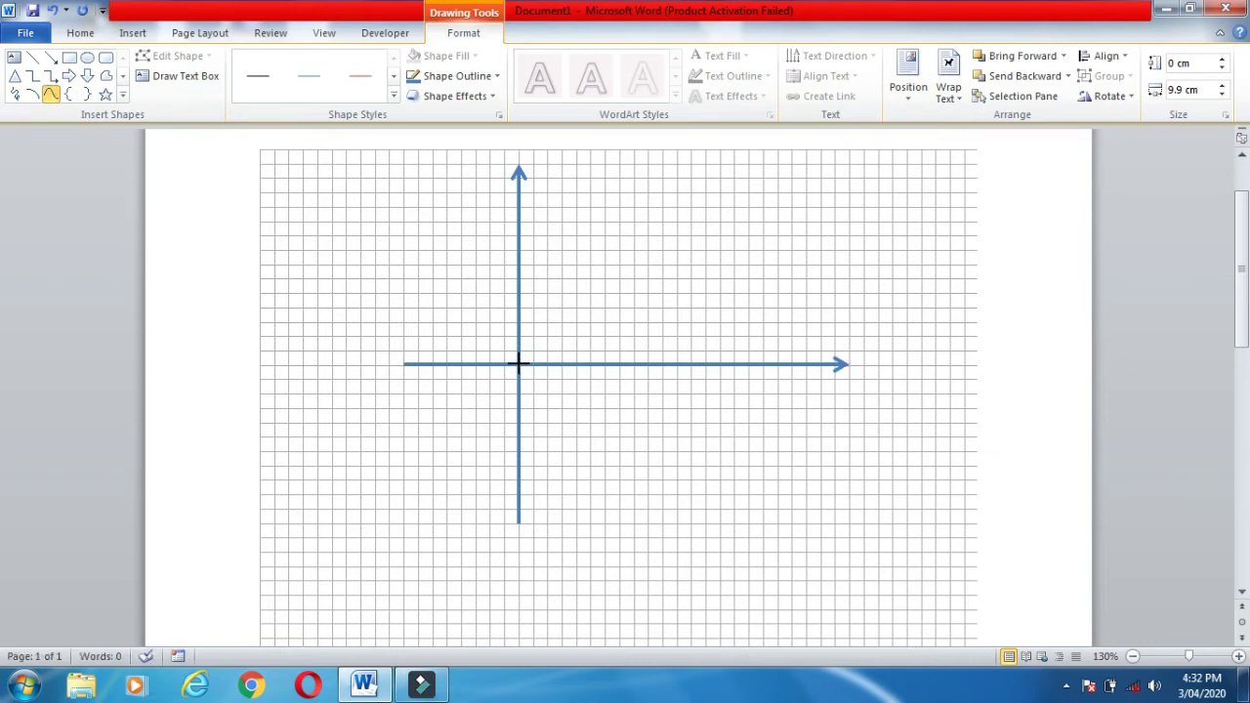
left_click(647, 309)
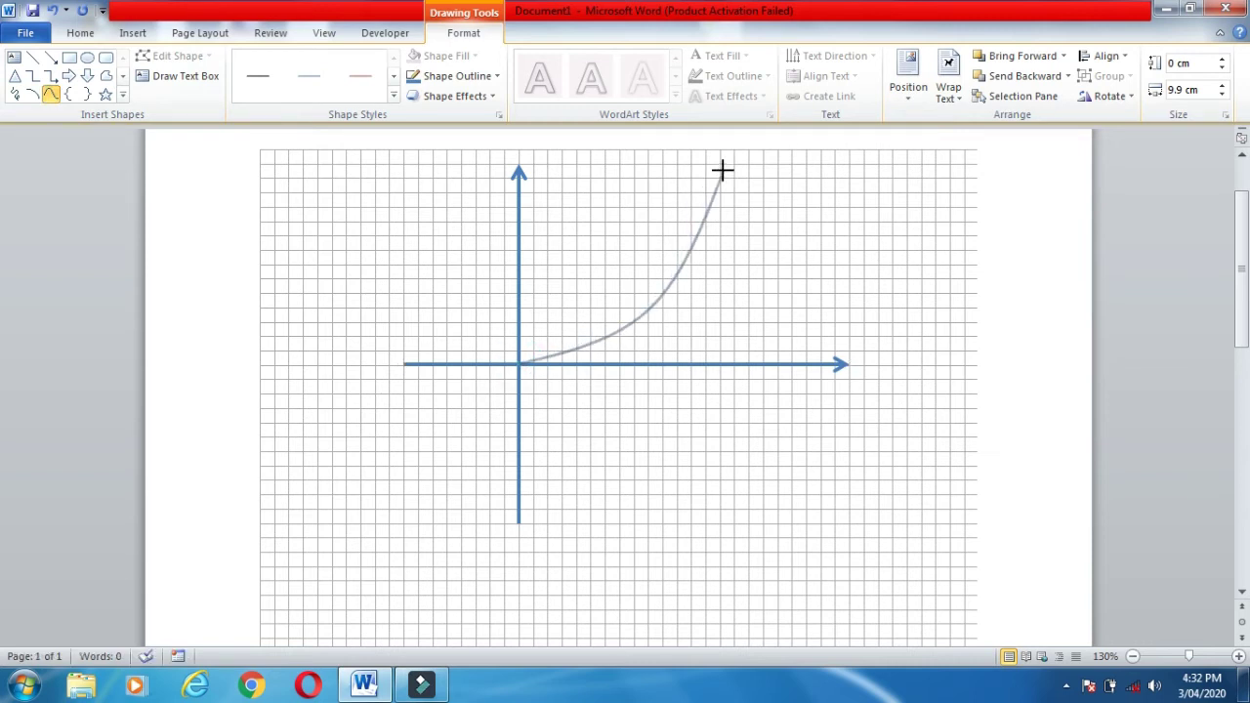
double_click(721, 171)
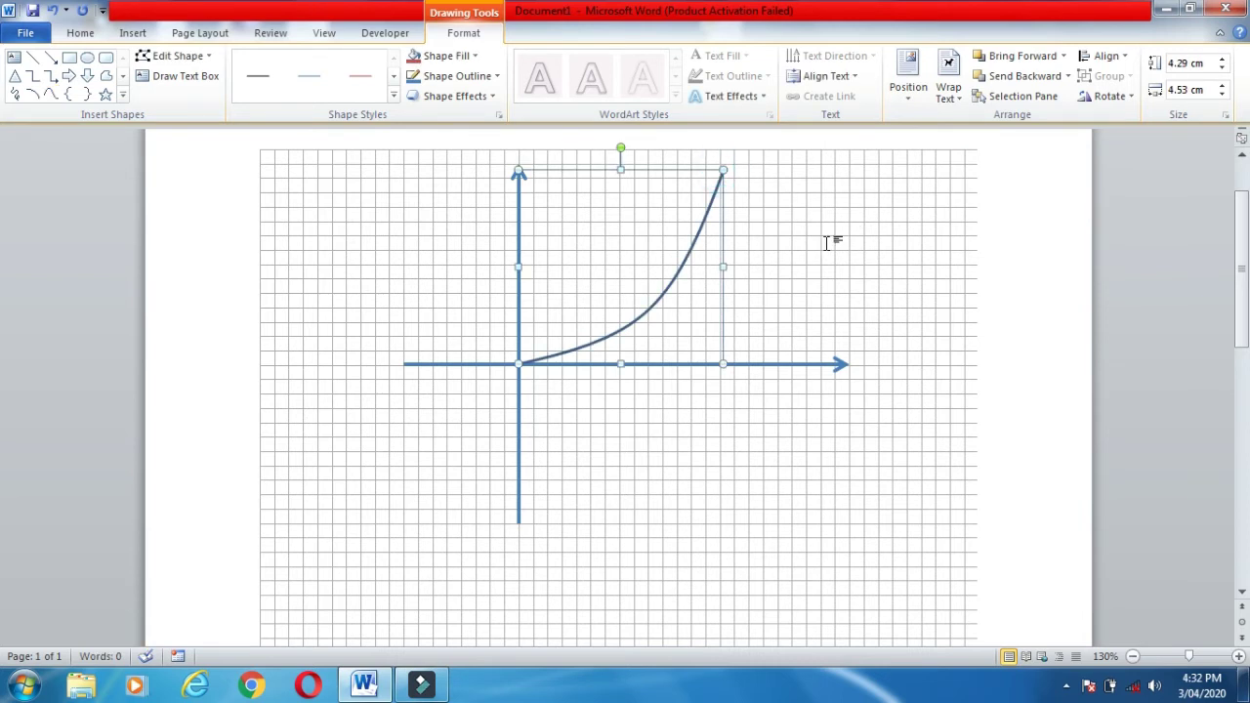
left_click(826, 243)
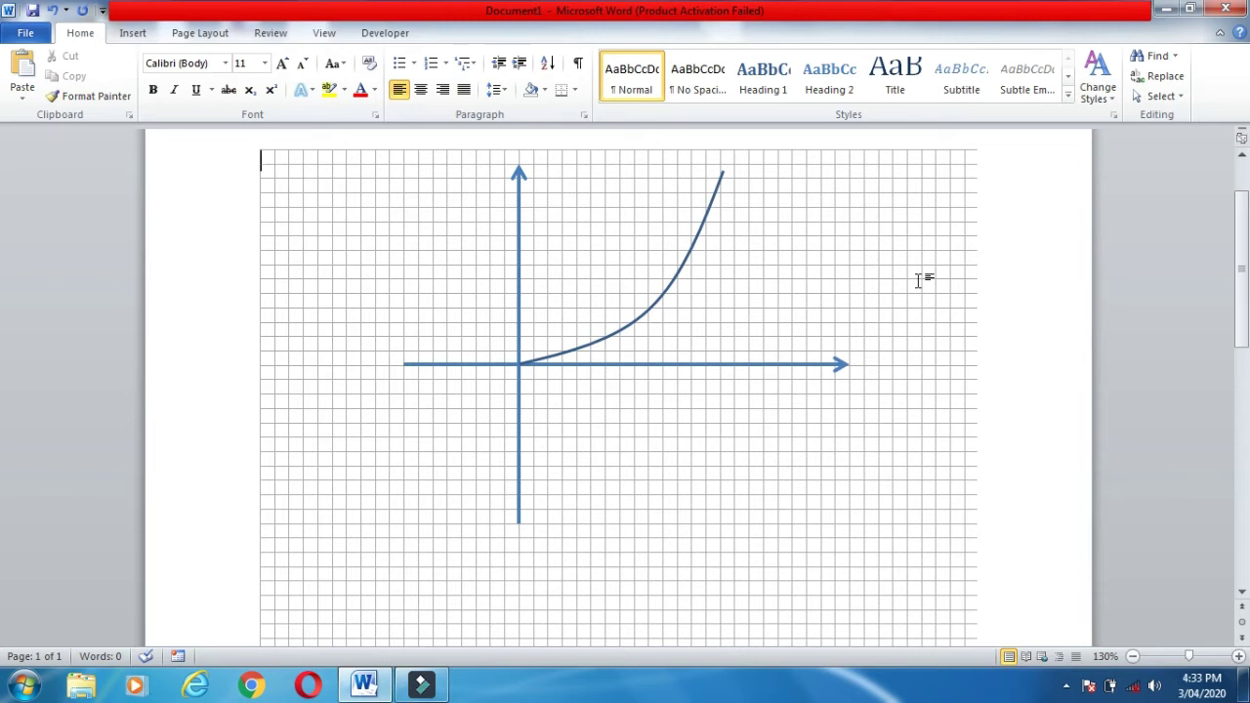
key("Return")
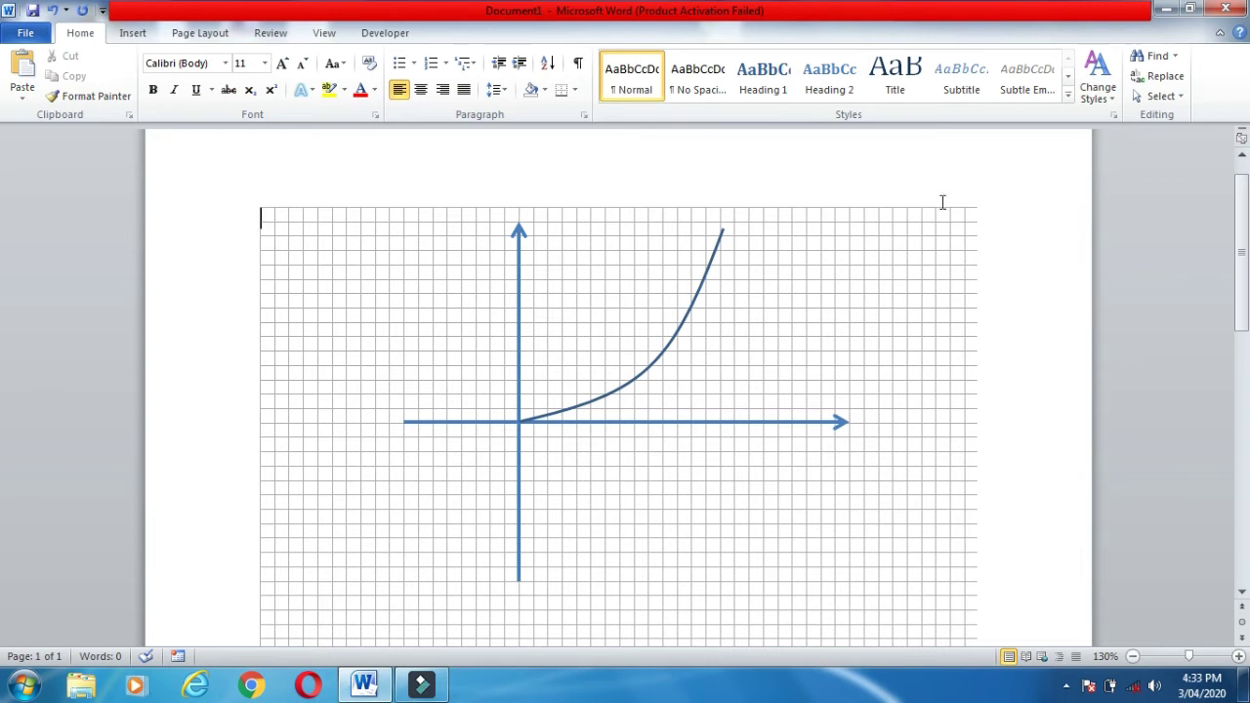
left_click(181, 37)
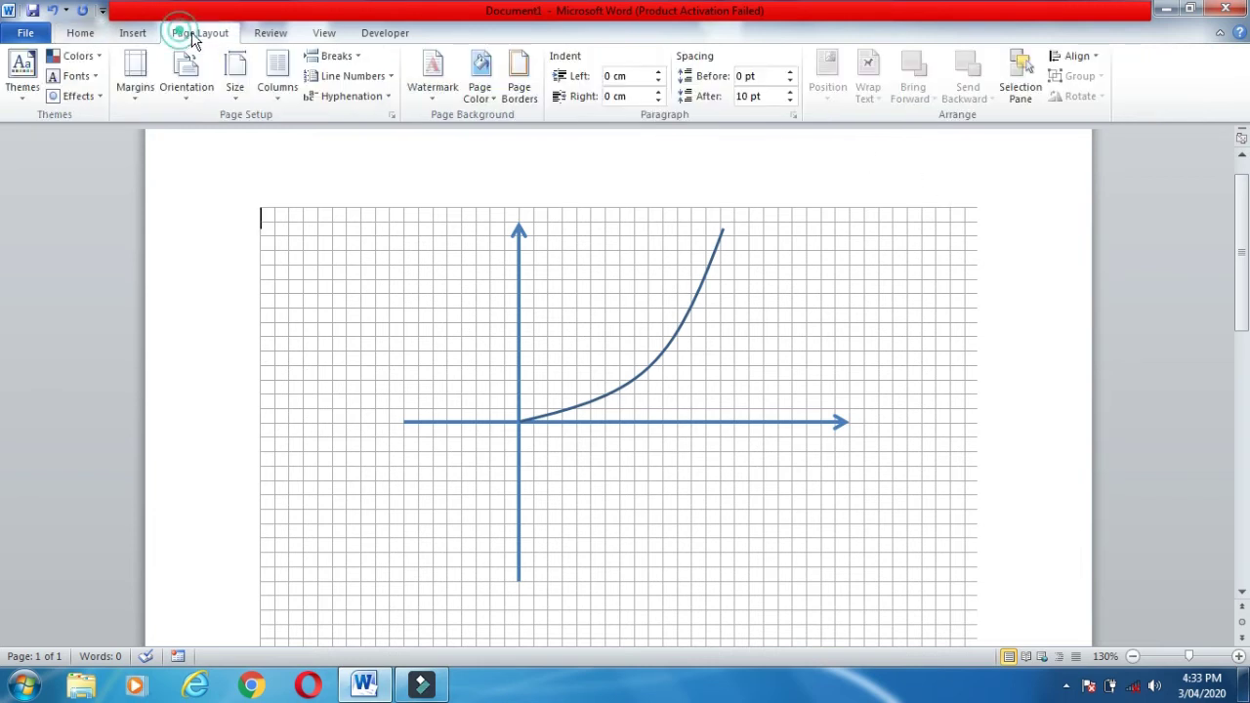
left_click(1080, 58)
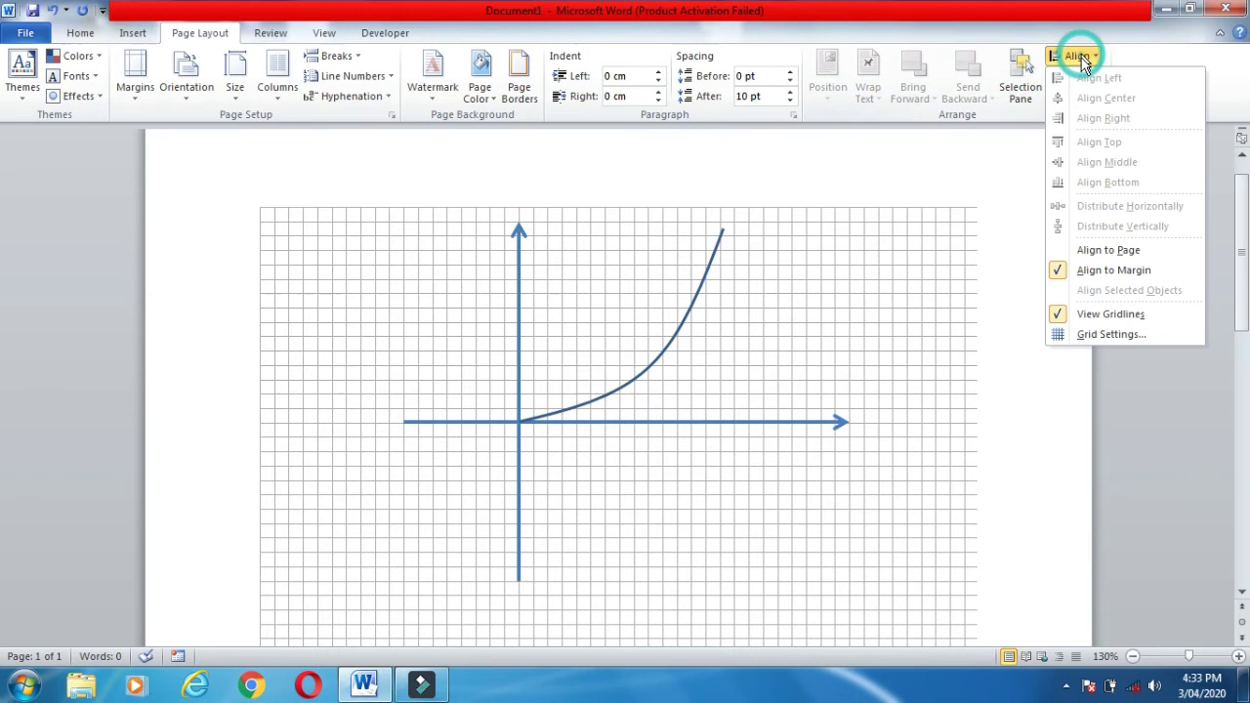
left_click(1101, 314)
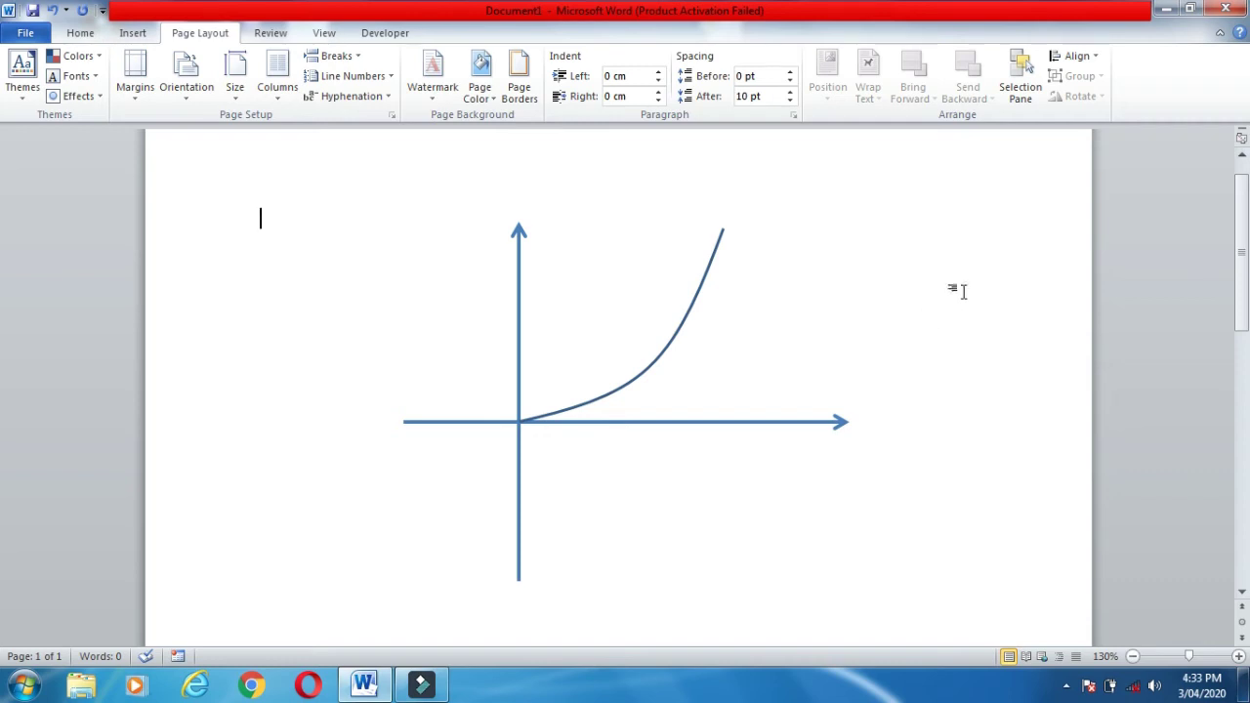
left_click(1074, 57)
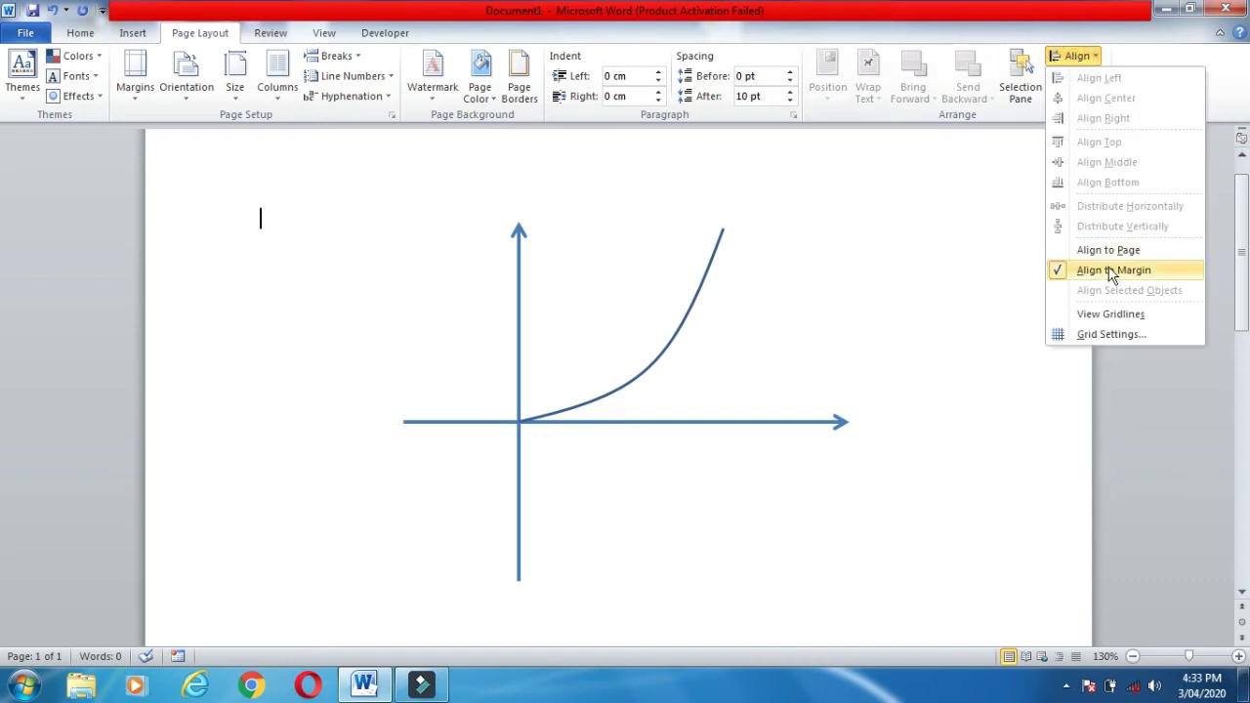
left_click(1124, 316)
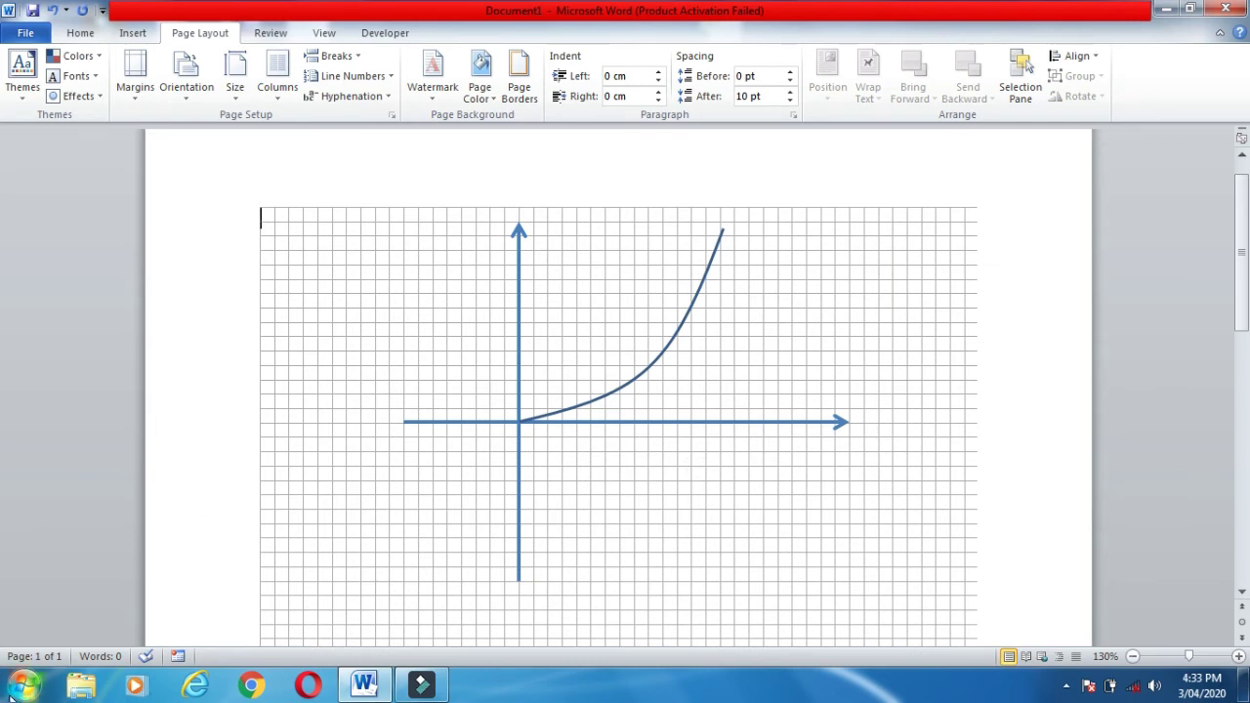
Launch Snipping Tool from the Start menu and snip the grid holding the axes and curve.
left_click(23, 683)
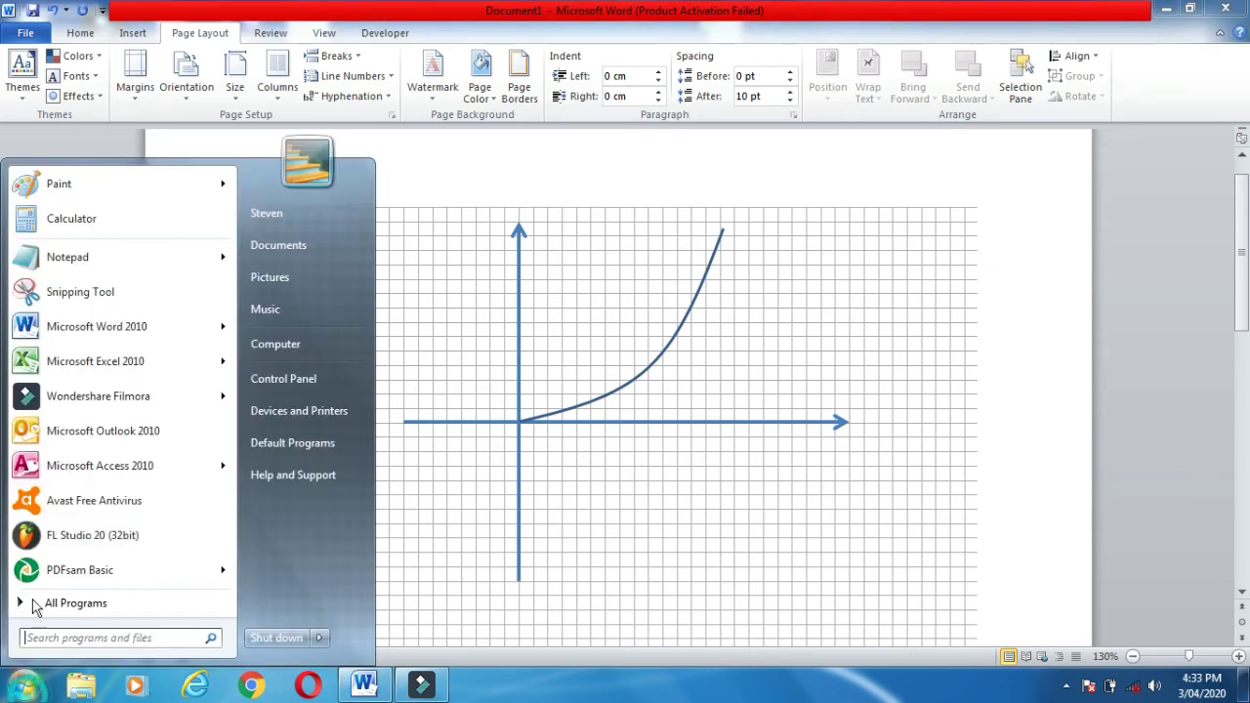
left_click(63, 299)
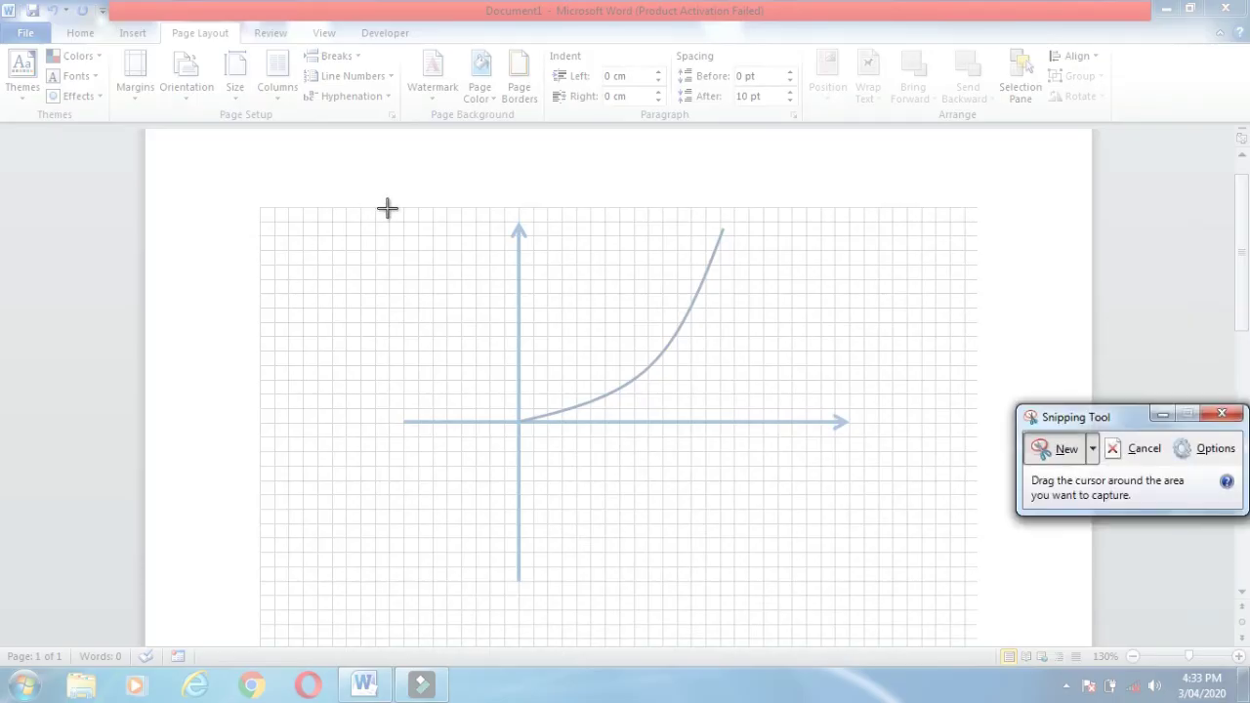
mouse_move(388, 198)
left_mouse_down()
mouse_move(899, 528)
mouse_move(879, 556)
left_mouse_up()
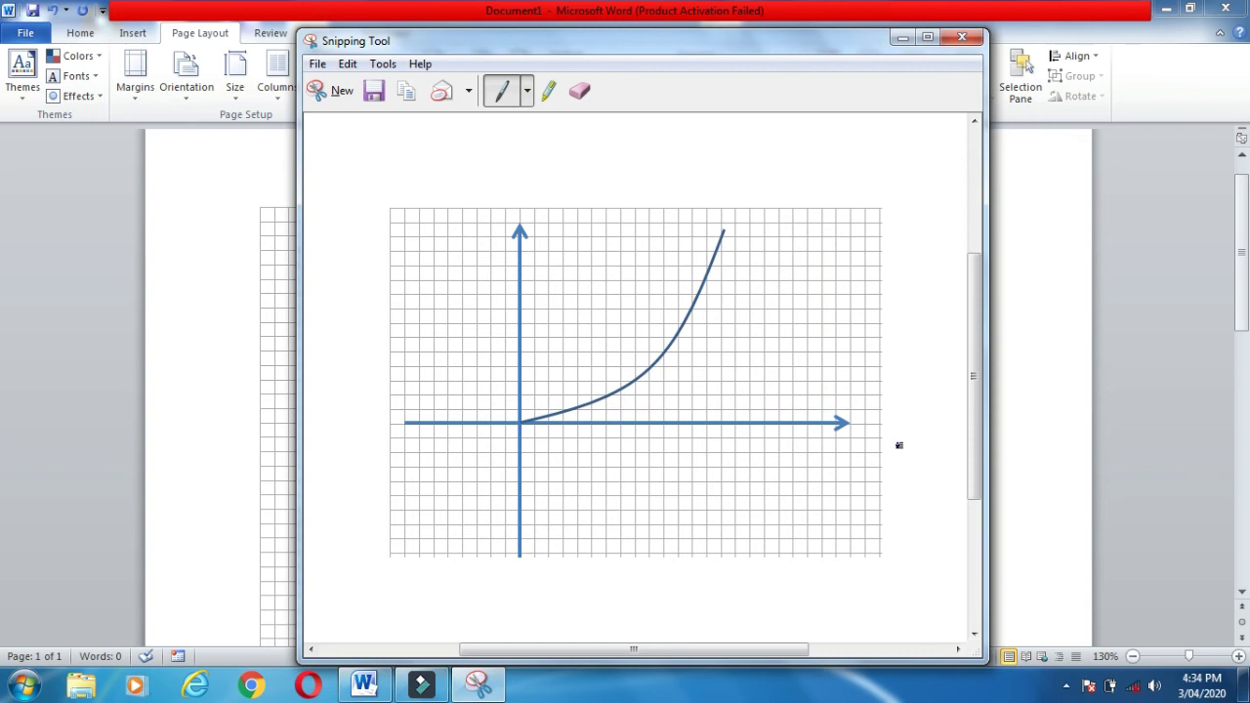
Start saving the snip as a PNG, entering graphsforuse as the file name.
left_click(316, 65)
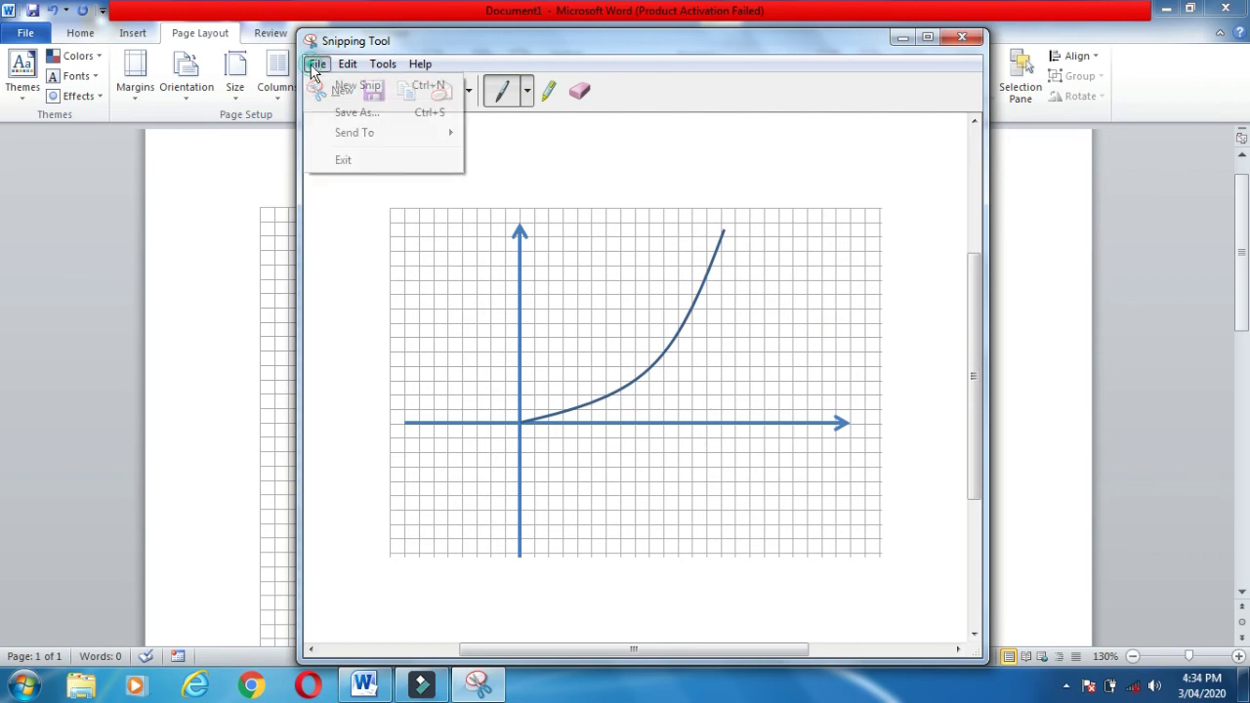
key("Escape")
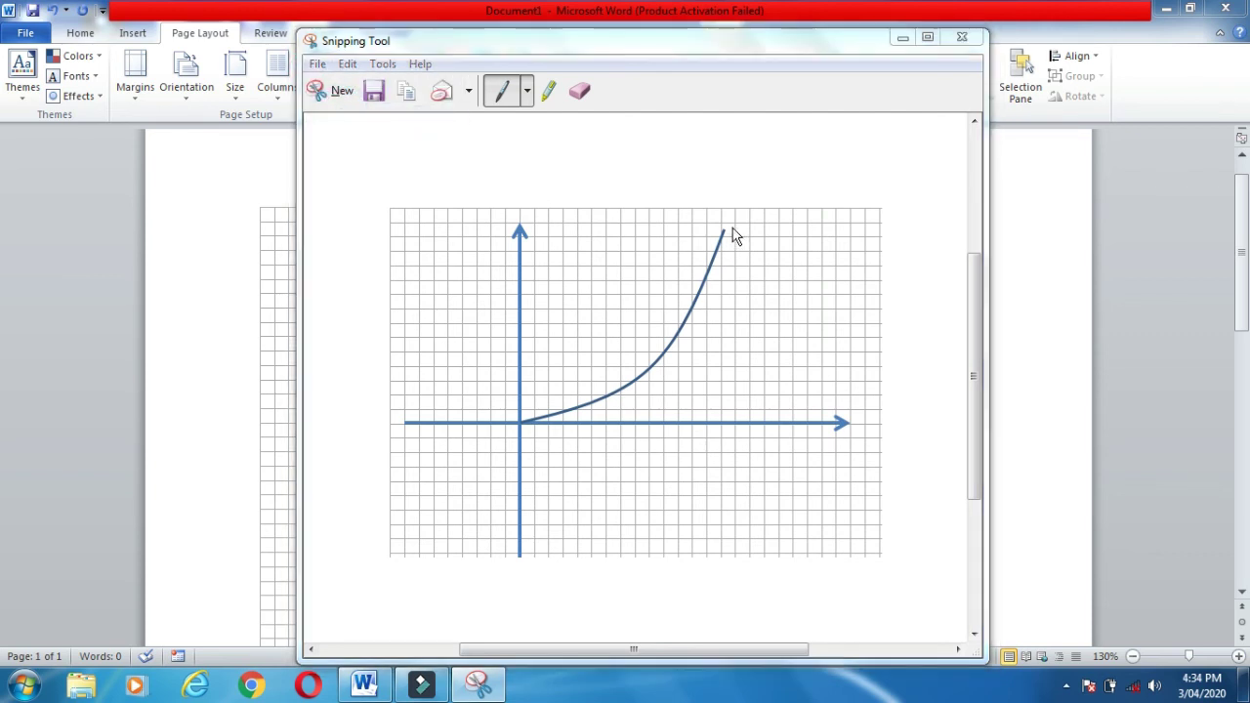
key("ctrl+s")
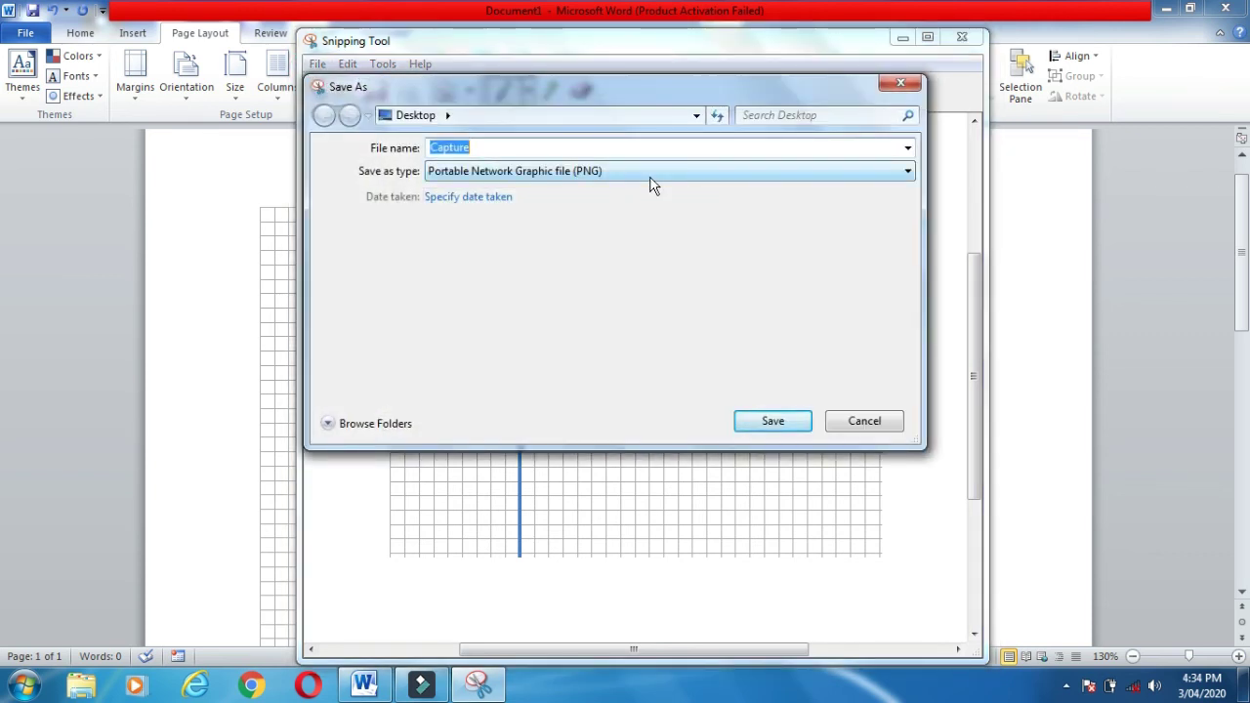
type("graphs")
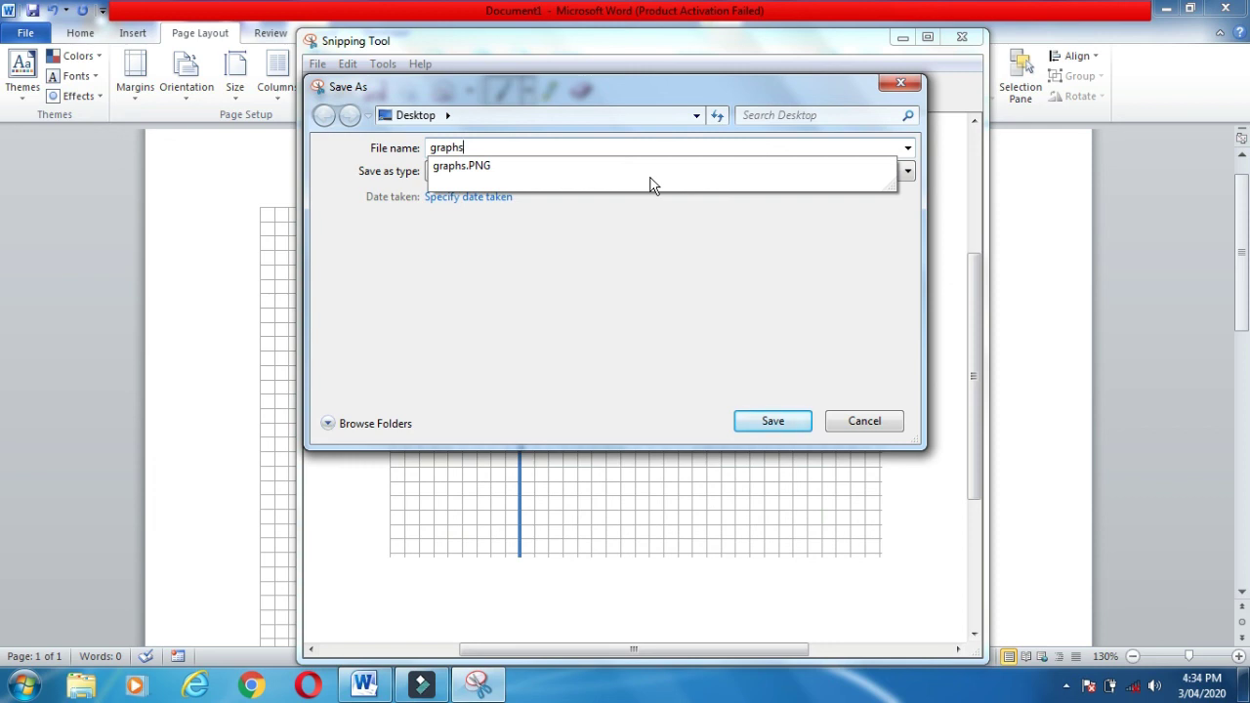
type("foruse")
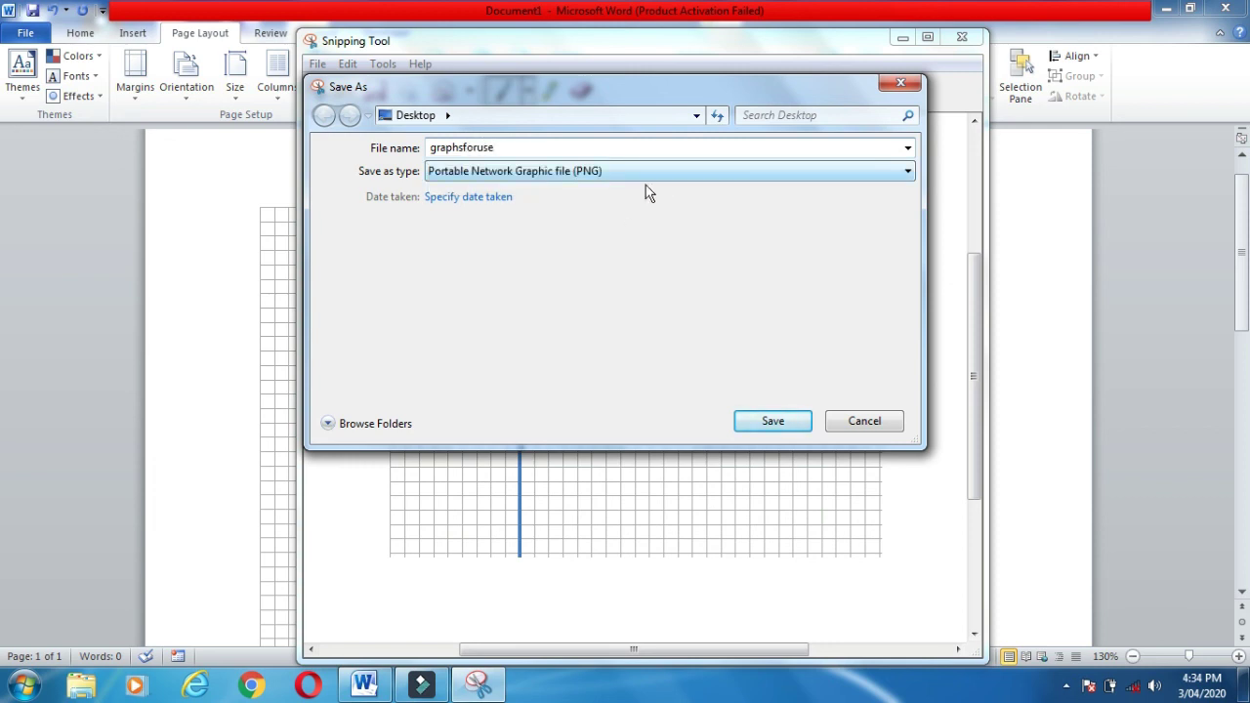
left_click(772, 422)
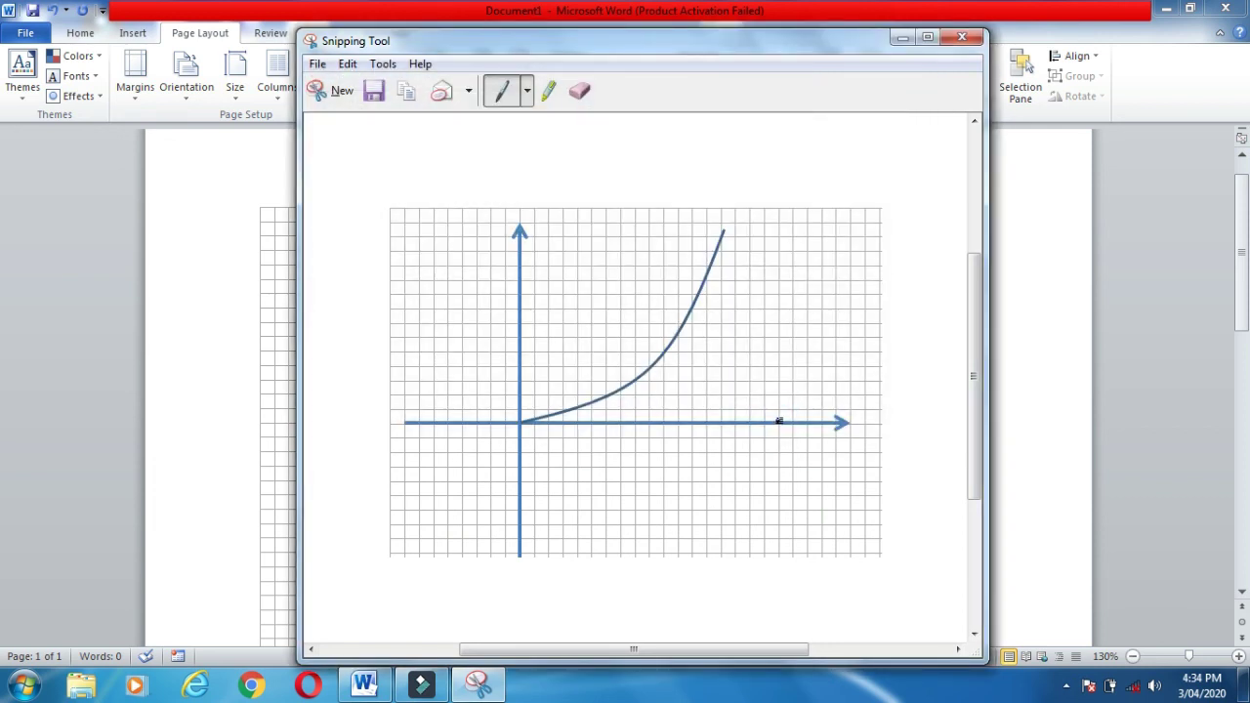